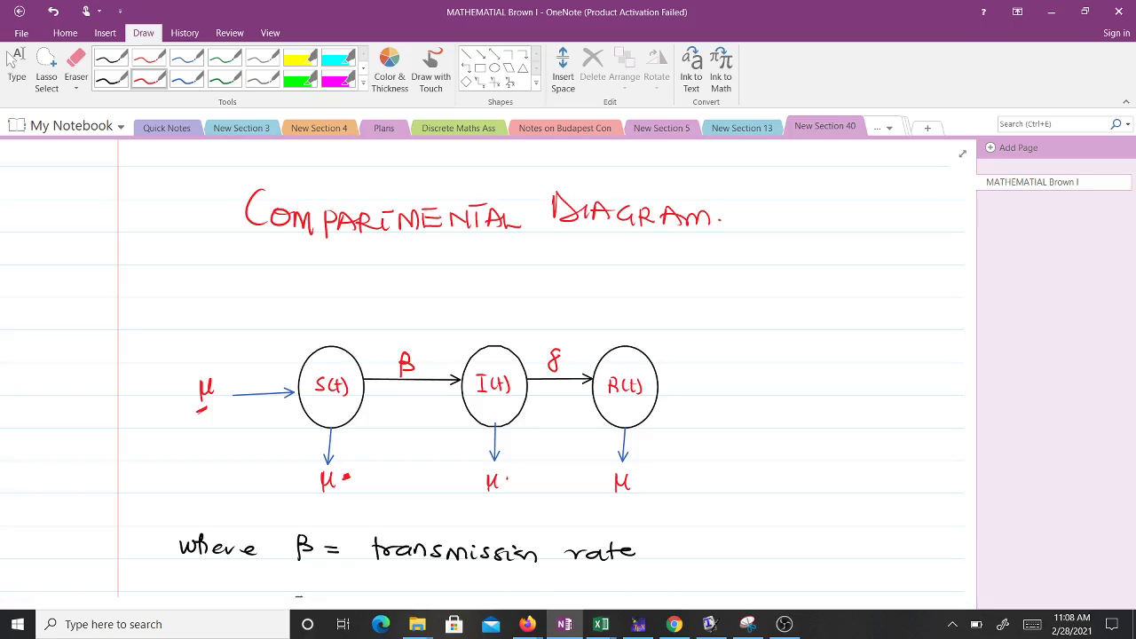
Step: Place a pen dot just after the μ below the R(t) circle
left_click(636, 483)
Step: Scroll down to equations (2) and (3) and select the red pen
left_click_drag(203, 373, 199, 365)
scroll(483, 362, "down", 5)
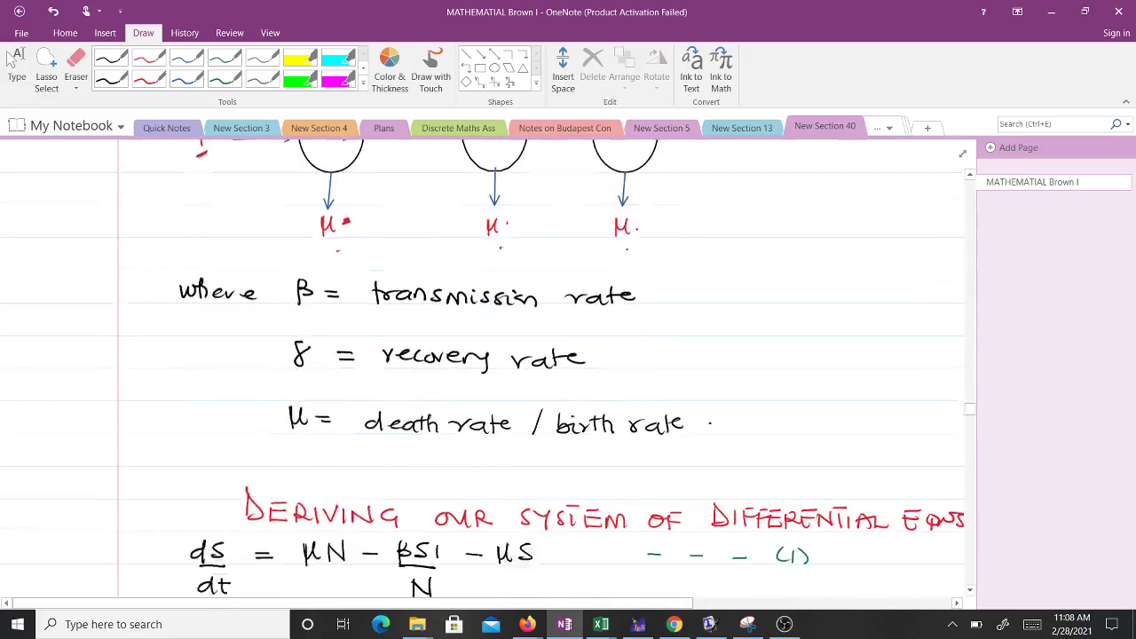
scroll(483, 362, "down", 2)
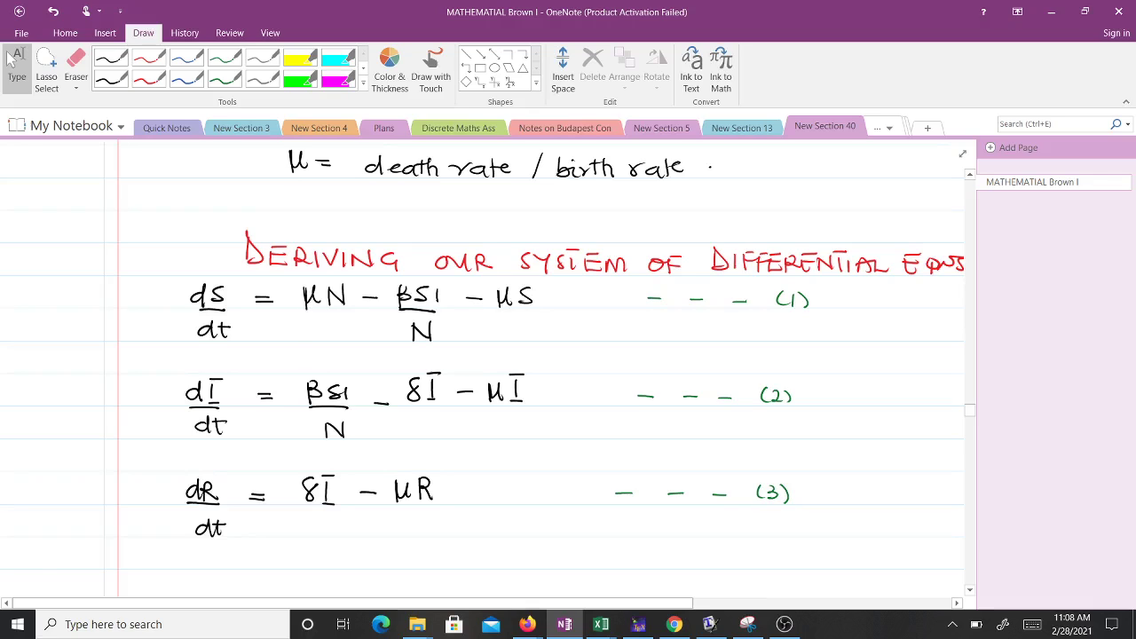
left_click(149, 77)
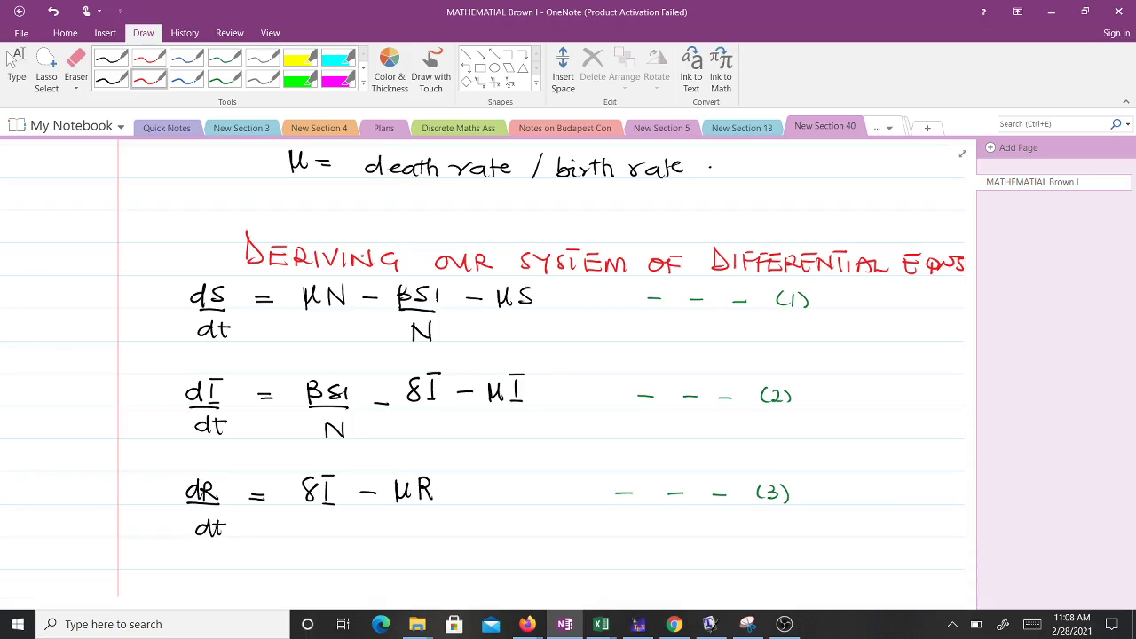
scroll(483, 372, "up", 2)
scroll(483, 373, "right", 3)
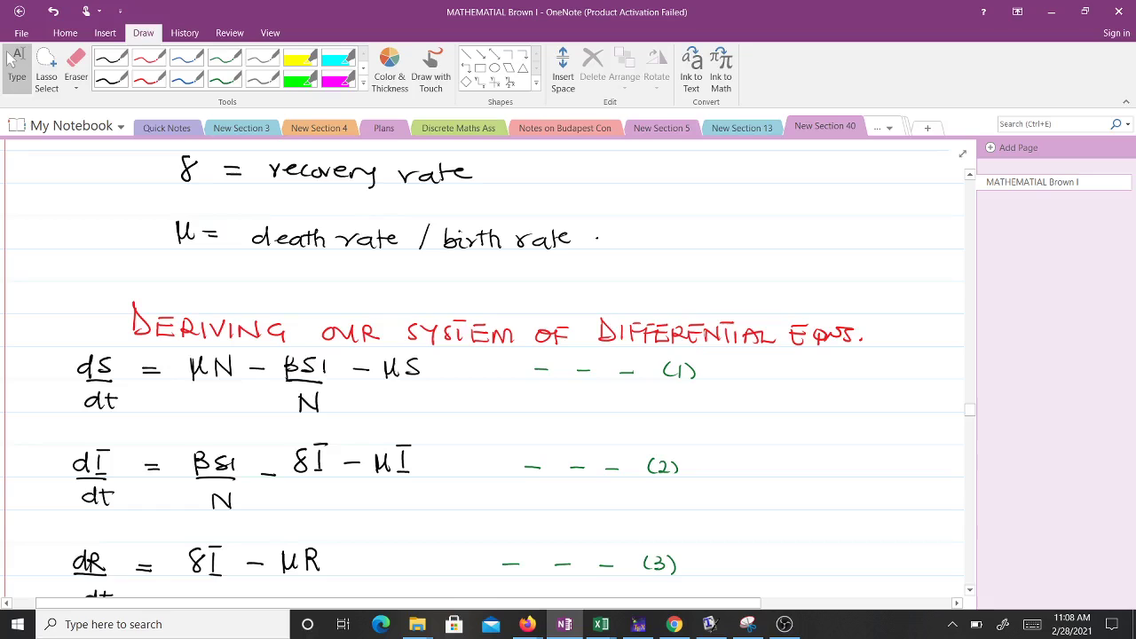
Step: Handwrite ds/dt = −βsI/N in red to the right of equation (1)
left_click(158, 83)
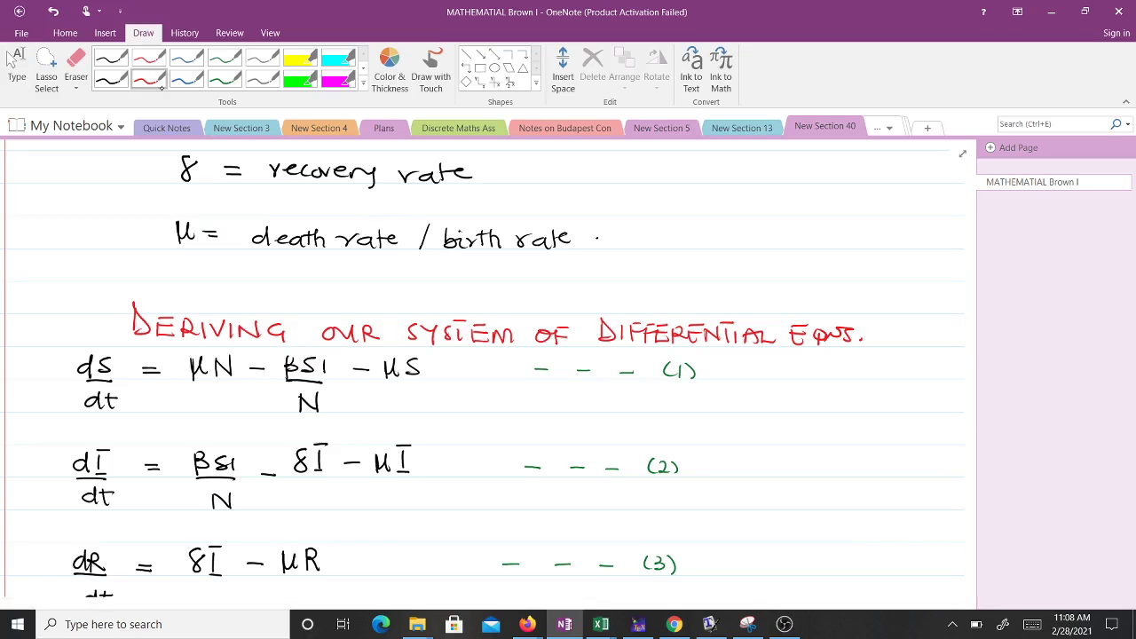
mouse_move(810, 364)
left_mouse_down()
mouse_move(830, 355)
mouse_move(832, 406)
left_mouse_up()
left_click_drag(836, 397, 847, 405)
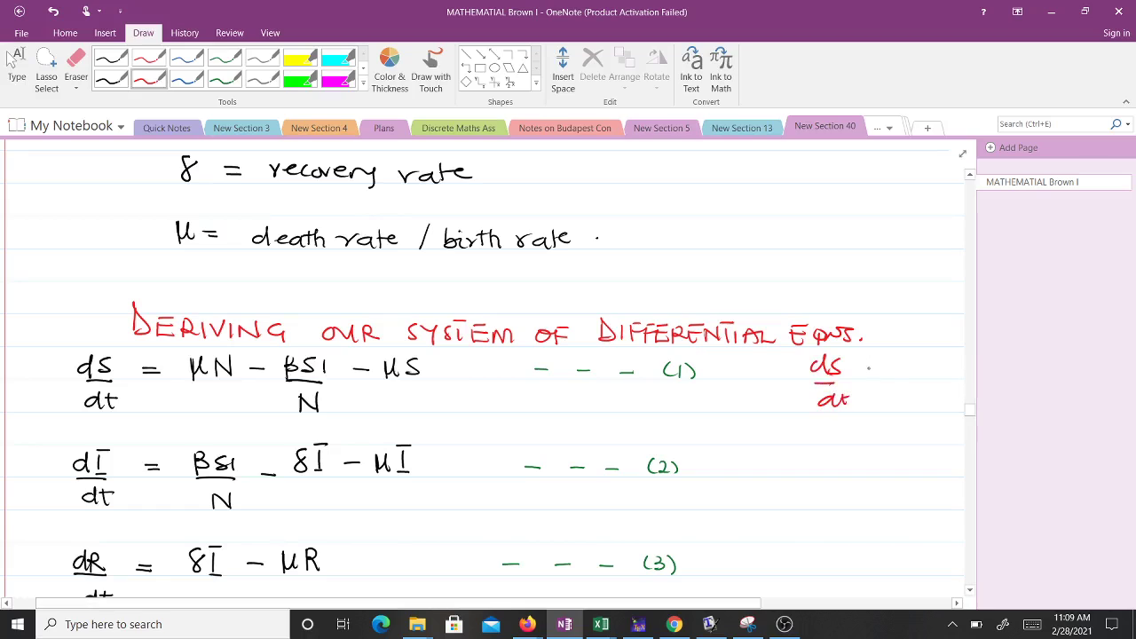
left_click_drag(880, 367, 892, 366)
mouse_move(881, 373)
left_mouse_down()
mouse_move(932, 360)
mouse_move(939, 372)
left_mouse_up()
left_click_drag(939, 363, 946, 380)
left_click_drag(951, 360, 957, 358)
scroll(482, 368, "right", 2)
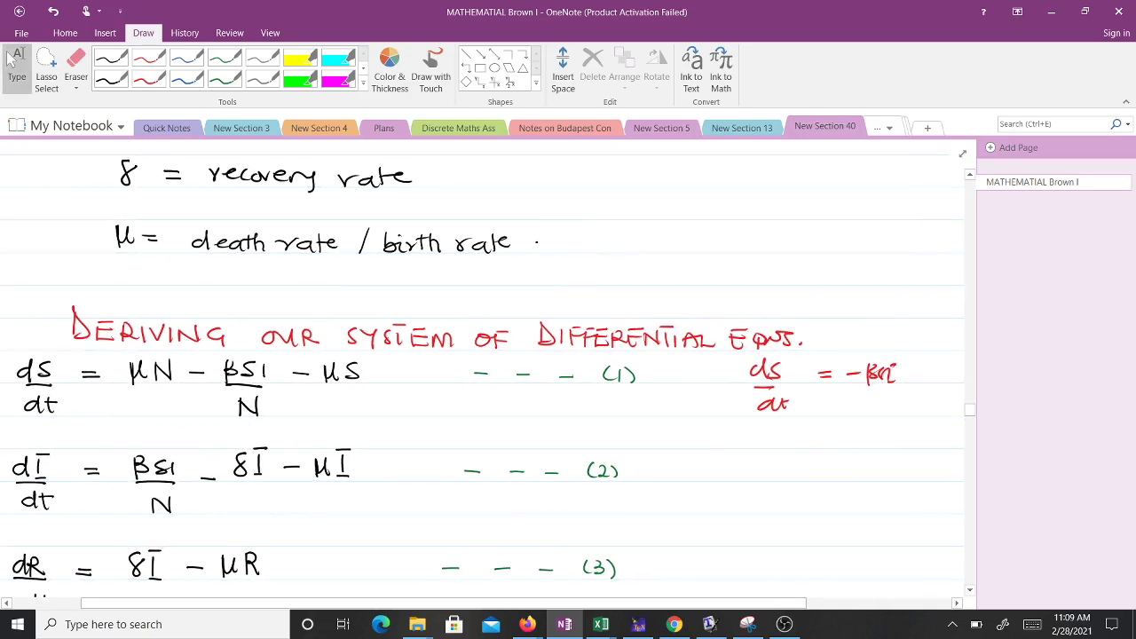
left_click(149, 77)
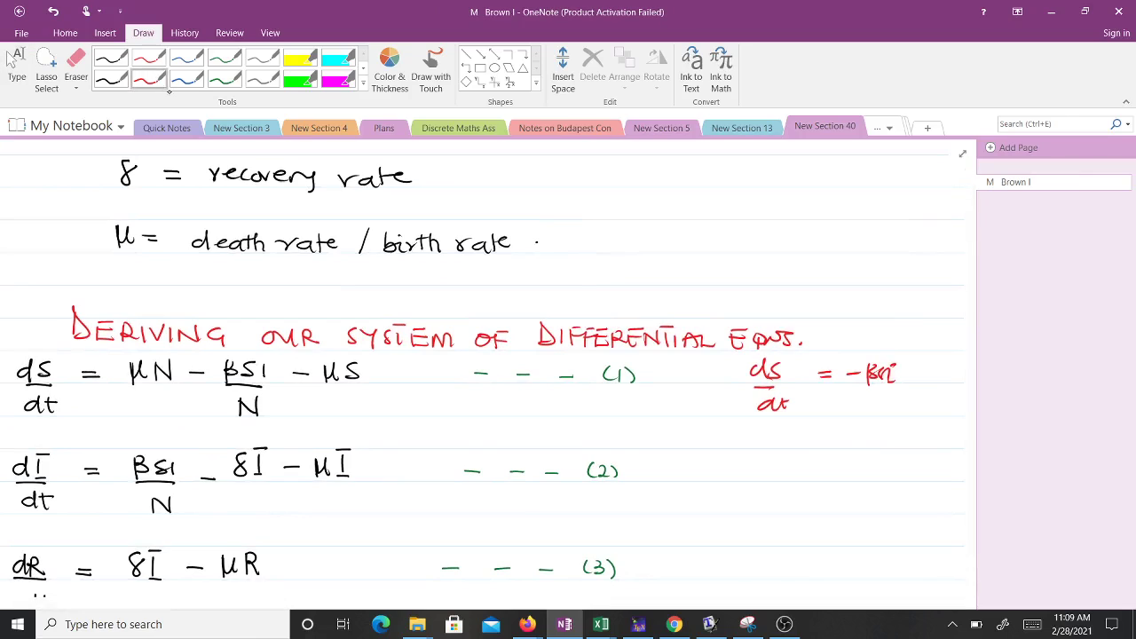
mouse_move(864, 386)
left_mouse_down()
mouse_move(895, 386)
mouse_move(878, 417)
mouse_move(892, 417)
mouse_move(894, 398)
left_mouse_up()
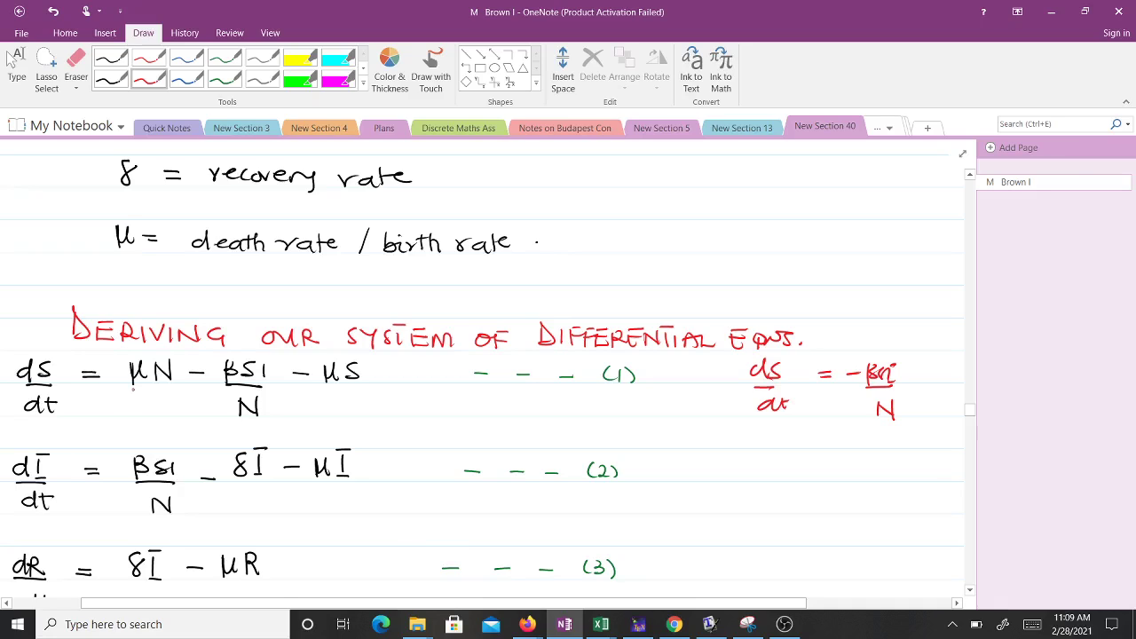
Step: Underline the μ terms of equation (1) in red
left_click_drag(332, 391, 342, 394)
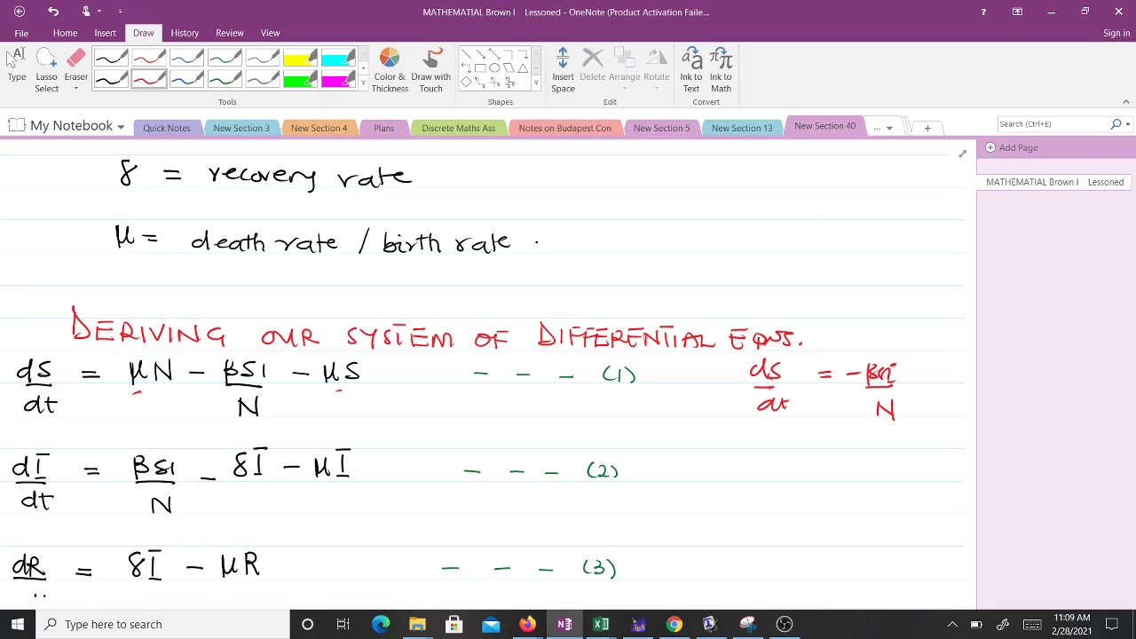
scroll(483, 373, "down", 3)
scroll(482, 373, "left", 2)
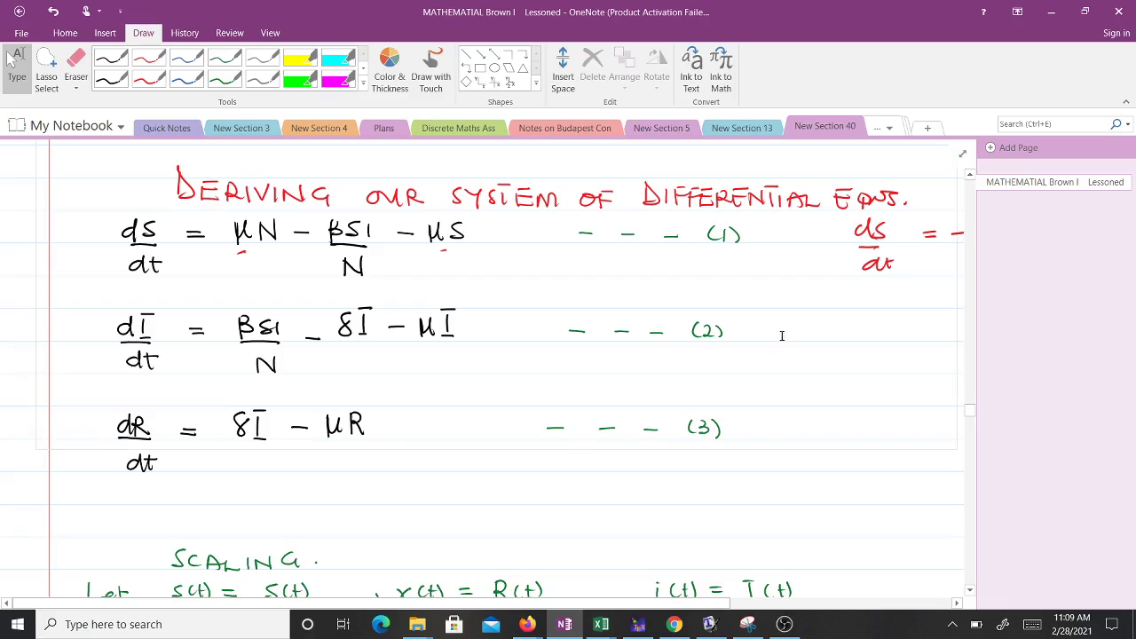
Step: Draw red checkmarks after equations (2) and (3) and a red line under μ in μR
left_click(151, 78)
left_click_drag(794, 330, 823, 324)
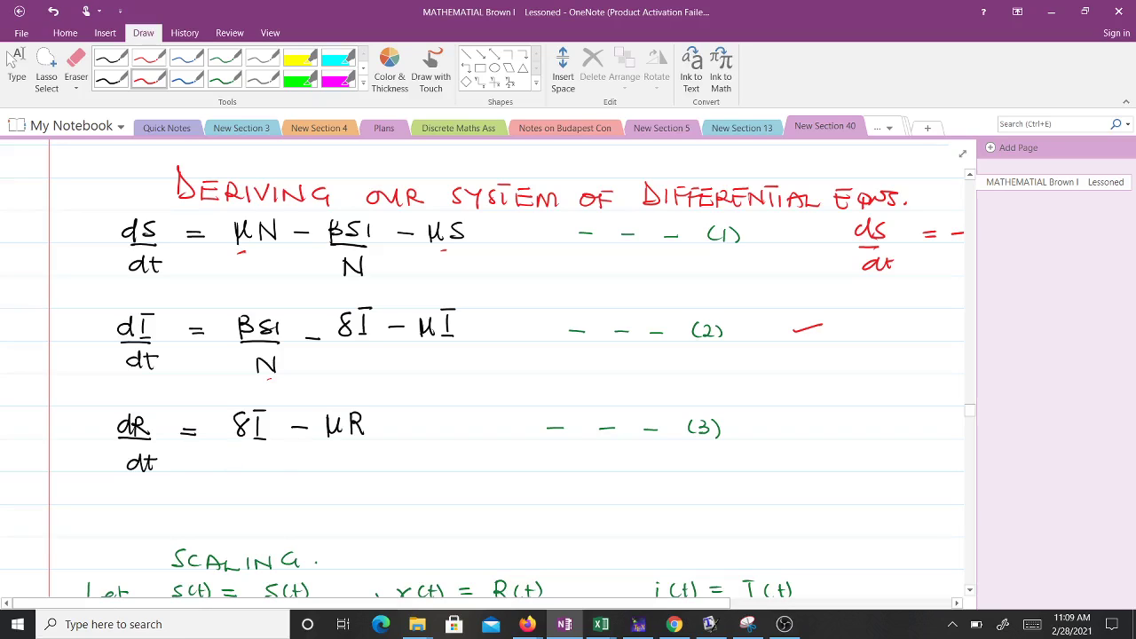
left_click_drag(334, 443, 346, 439)
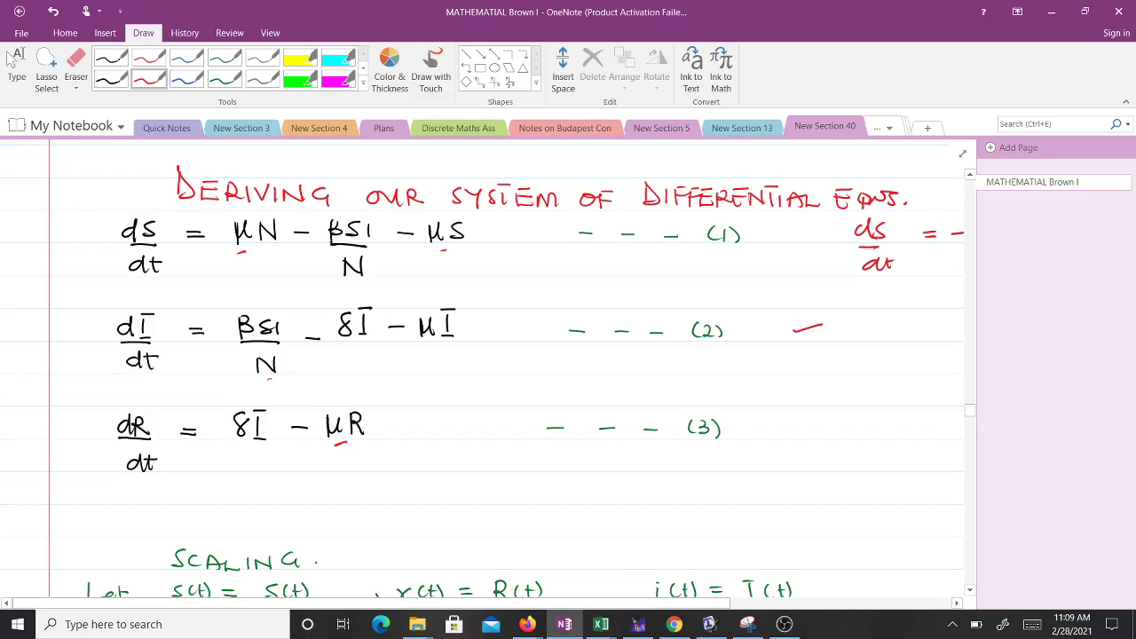
left_click_drag(792, 428, 812, 423)
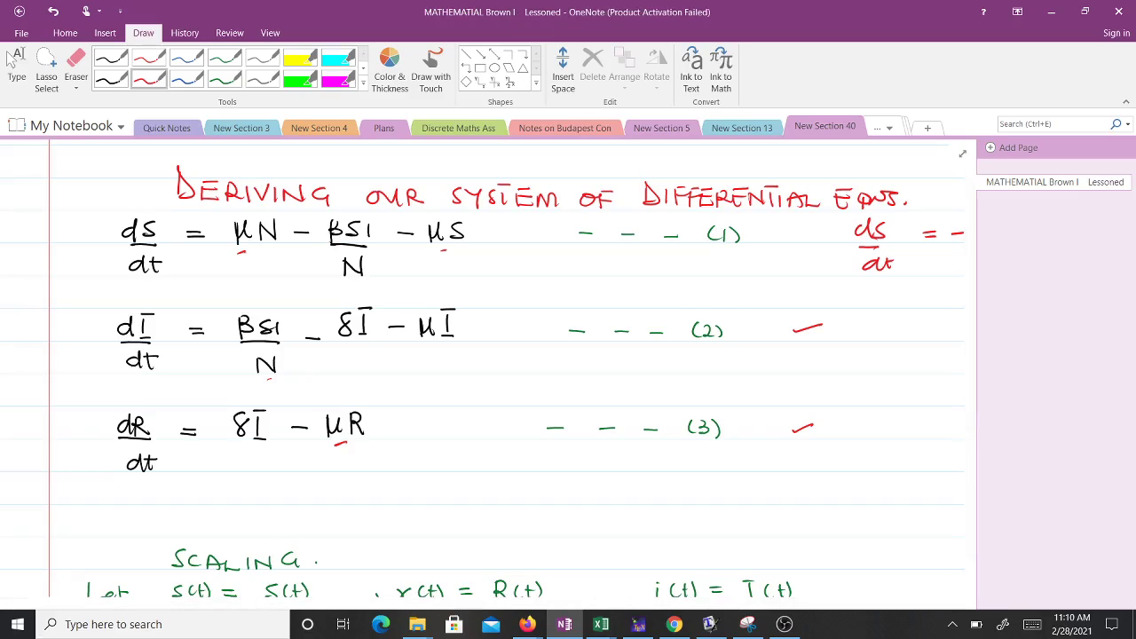
scroll(643, 553, "down", 5)
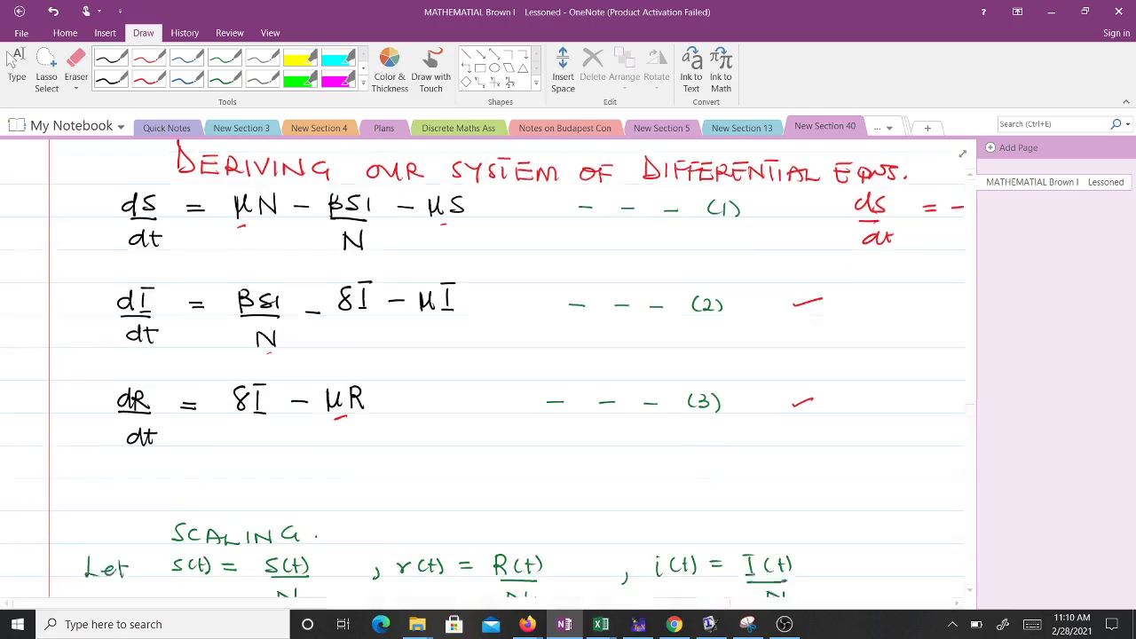
Step: Underline s(t)N, r(t) and i(t) in red, then draw a red arrow at i(t) = I(t)/N
scroll(642, 554, "down", 3)
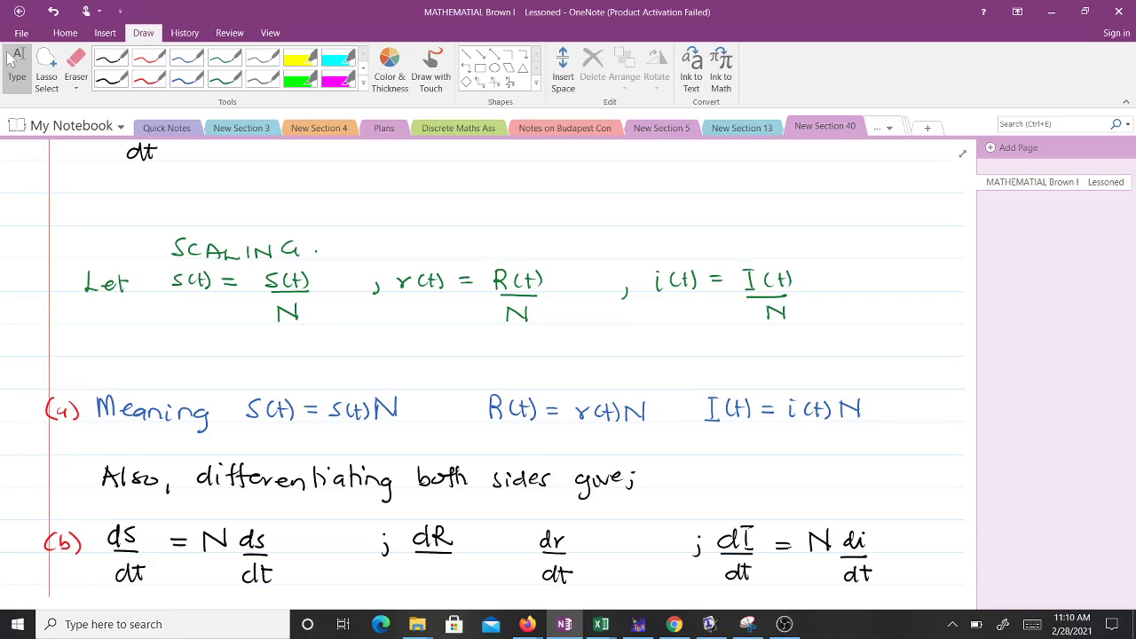
left_click(148, 77)
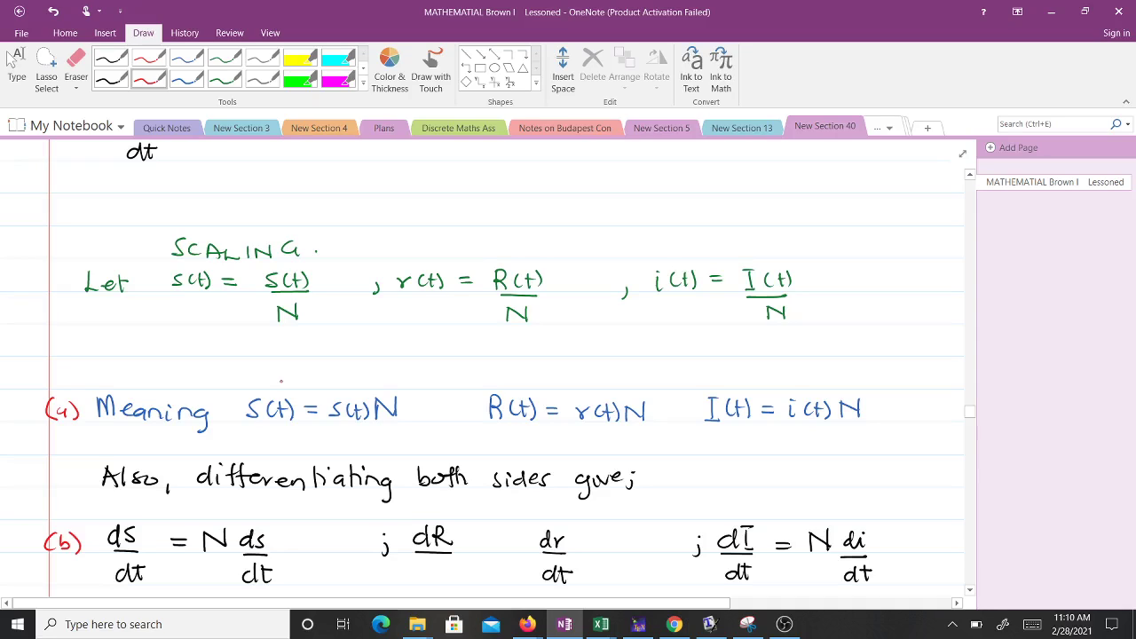
left_click_drag(364, 435, 387, 431)
left_click_drag(567, 434, 593, 426)
left_click_drag(771, 436, 792, 427)
left_click_drag(855, 335, 826, 300)
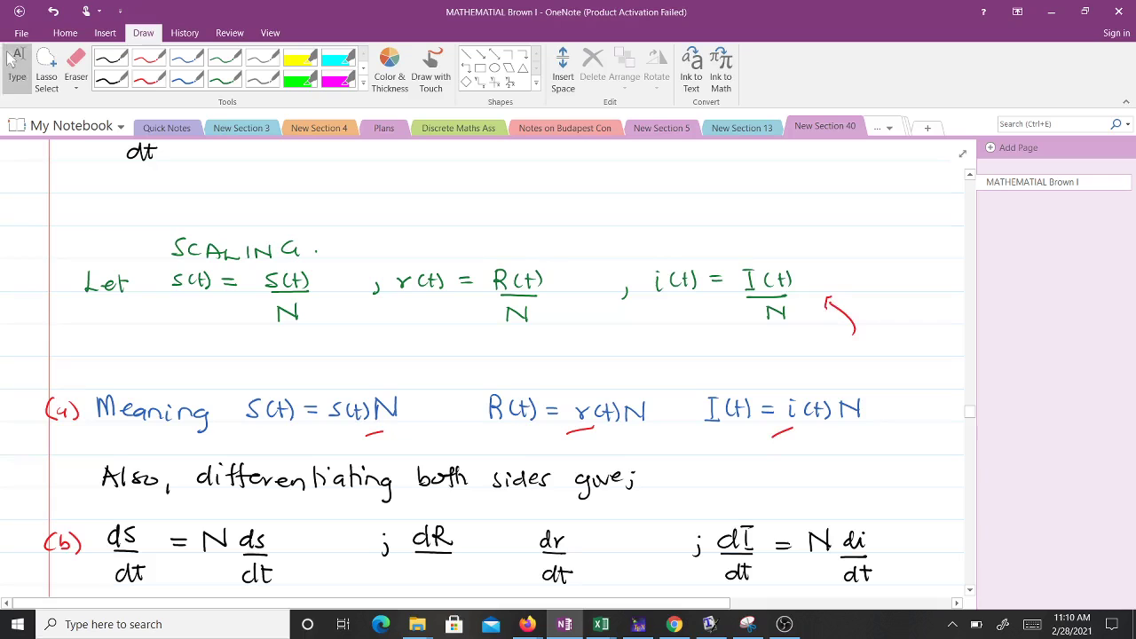
scroll(10, 56, "down", 3)
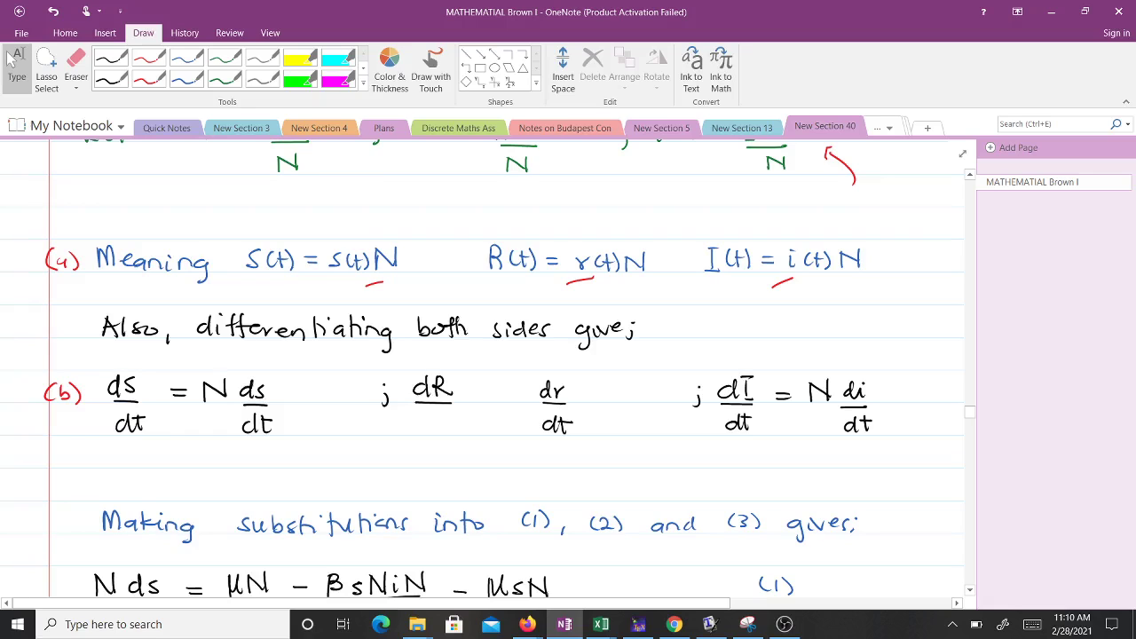
Step: Add red dt under dR and an equals sign before dr/dt, plus a dash under dI/dt
left_click(150, 78)
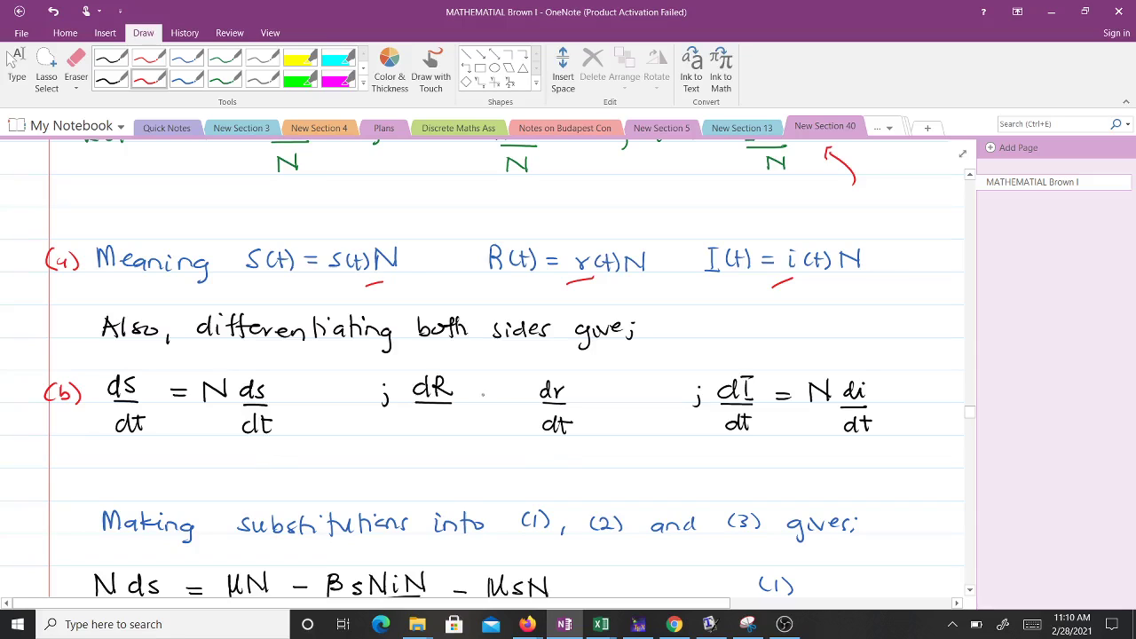
left_click_drag(427, 420, 435, 432)
mouse_move(444, 415)
left_mouse_down()
mouse_move(447, 432)
mouse_move(509, 393)
left_mouse_up()
left_click_drag(494, 400, 511, 400)
left_click_drag(797, 452, 811, 449)
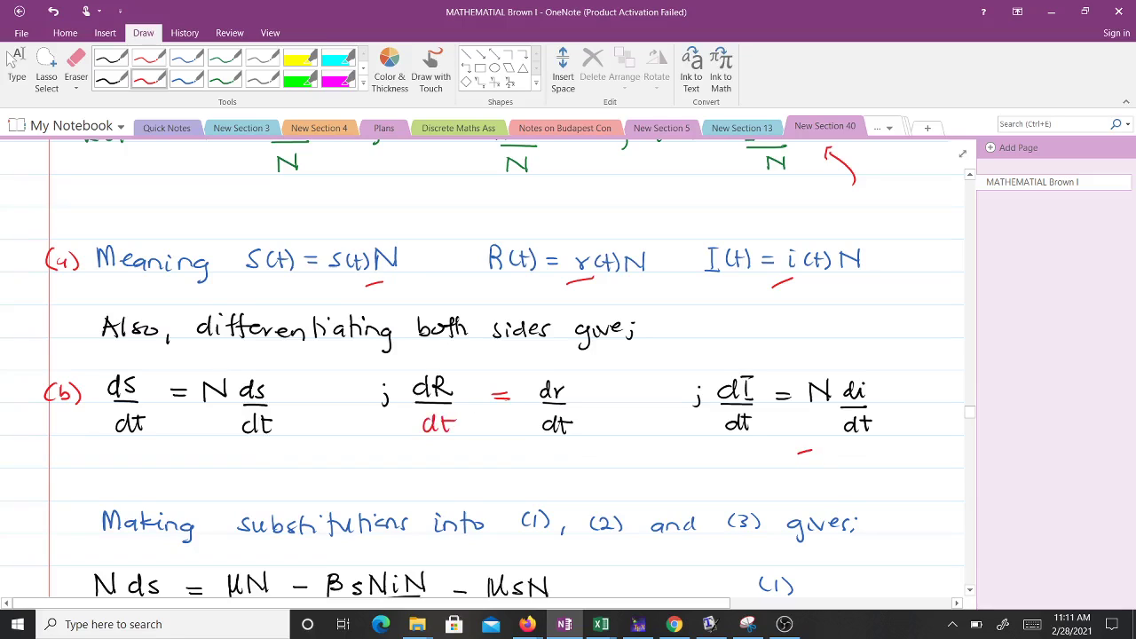